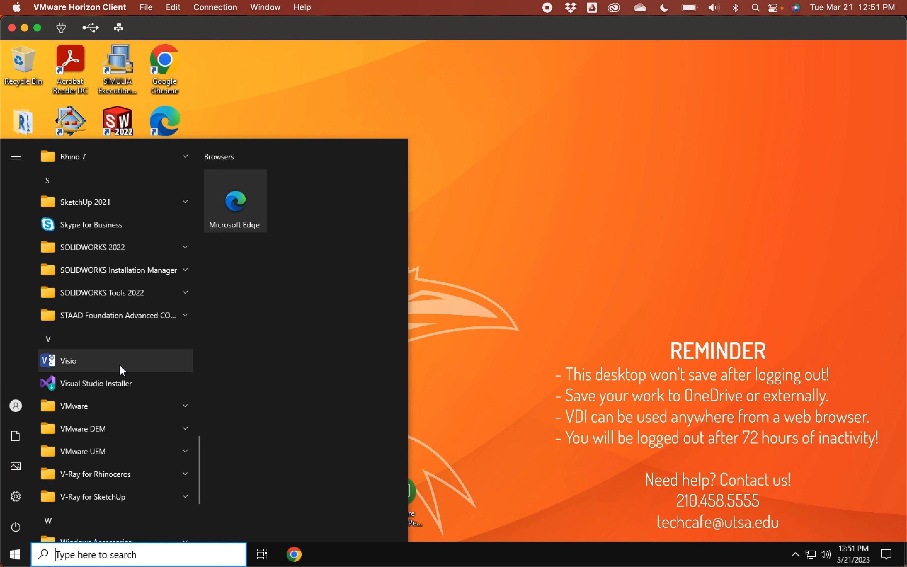
# Launch Rhino 7 and start a new model from the Large Objects - Inches template
pyautogui.scroll(5, 119, 365)
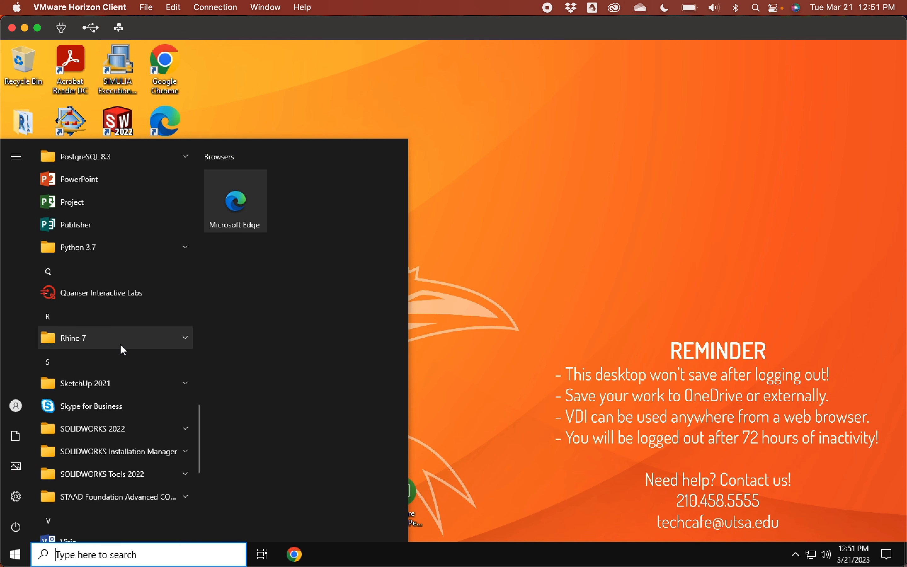
pyautogui.click(124, 341)
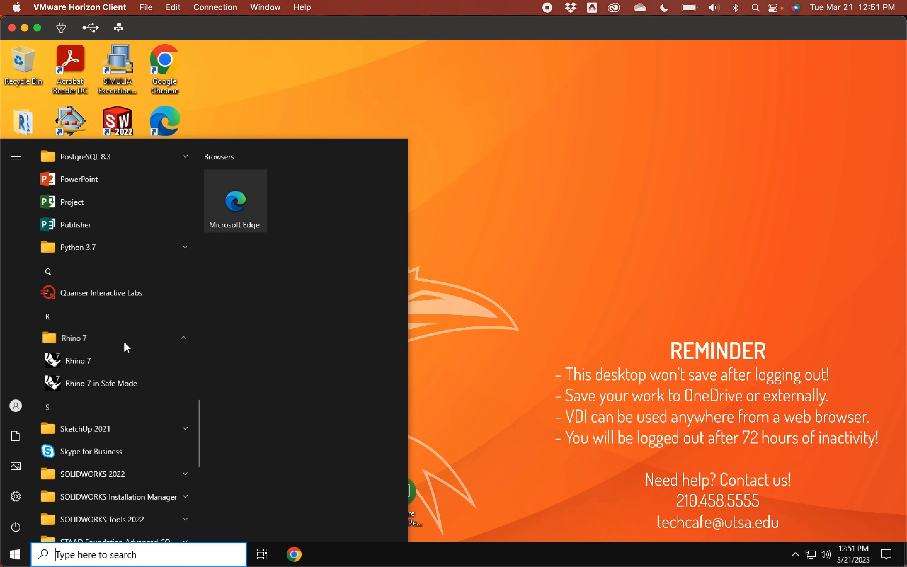
pyautogui.click(98, 360)
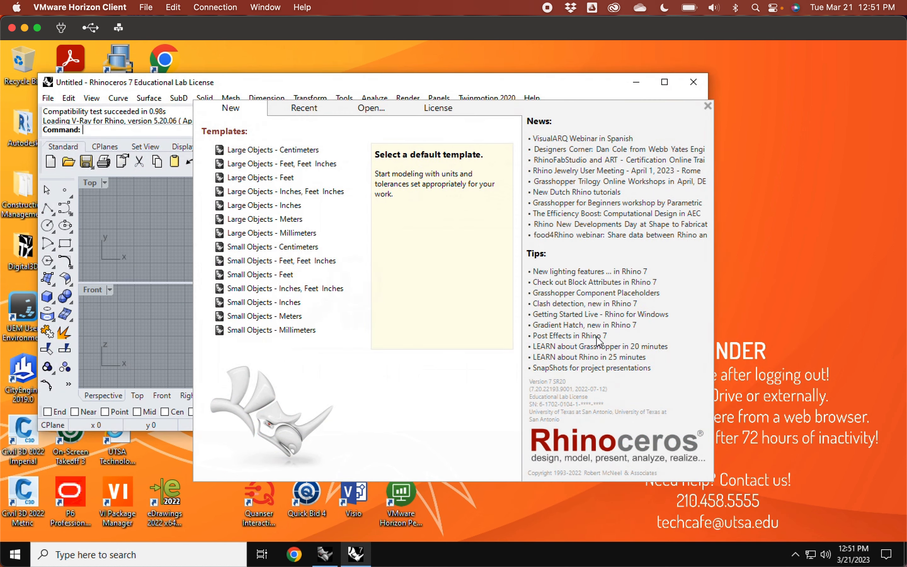
pyautogui.click(588, 334)
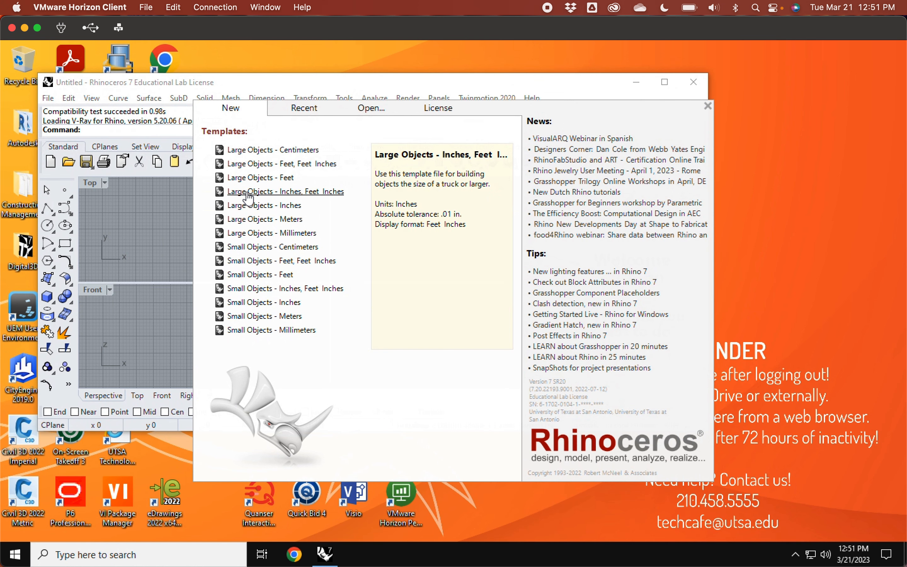
pyautogui.click(248, 205)
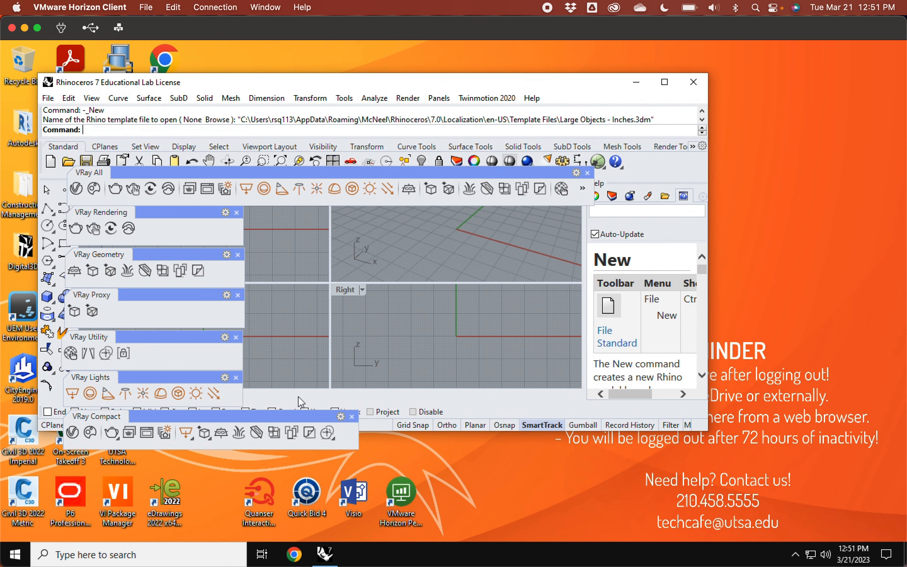
# Close all the floating V-Ray toolbars covering the viewports and maximize the Rhino window
pyautogui.click(352, 416)
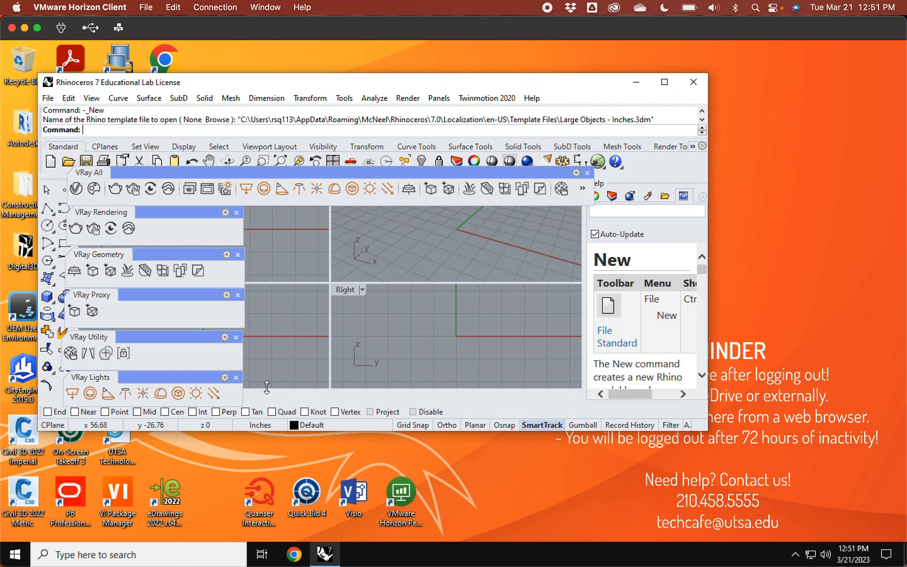
pyautogui.click(236, 377)
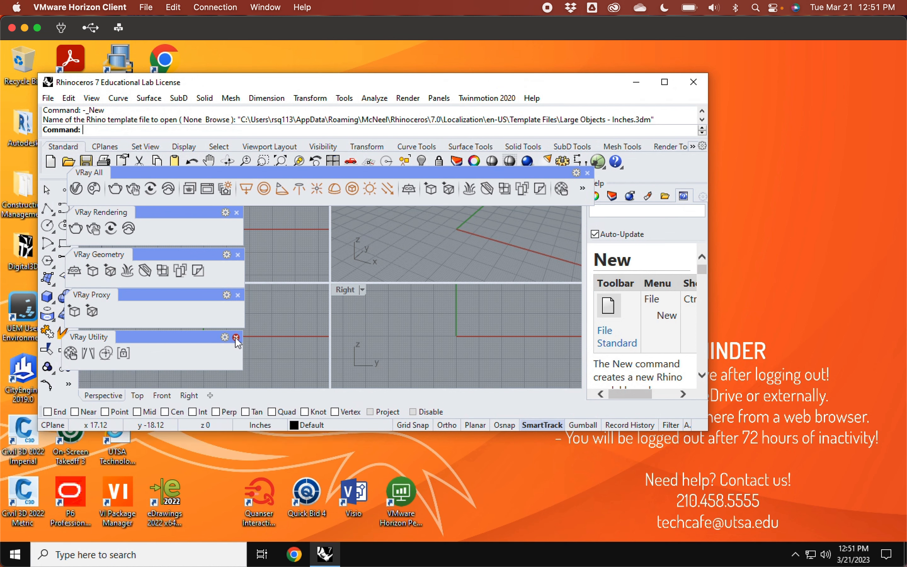
pyautogui.click(236, 337)
pyautogui.click(237, 295)
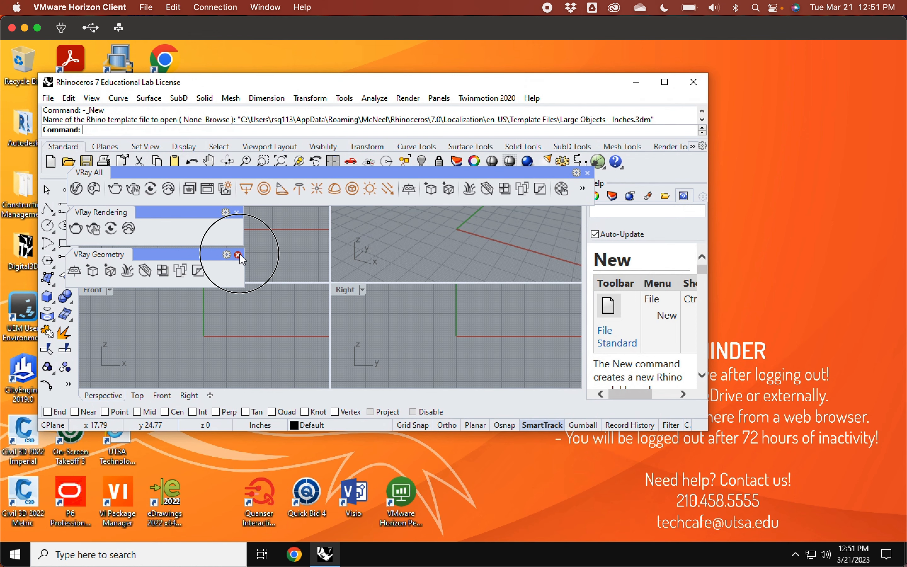
pyautogui.click(238, 254)
pyautogui.click(236, 212)
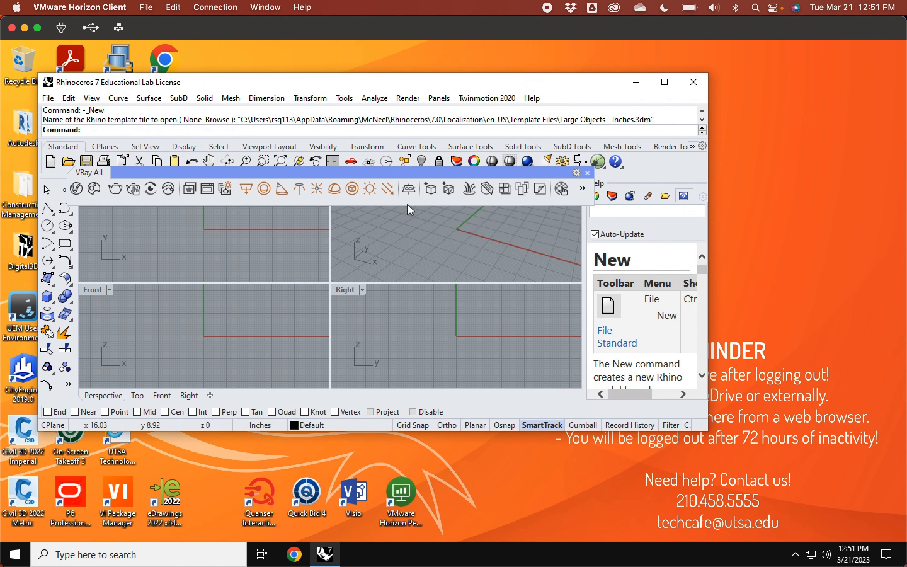
pyautogui.click(587, 173)
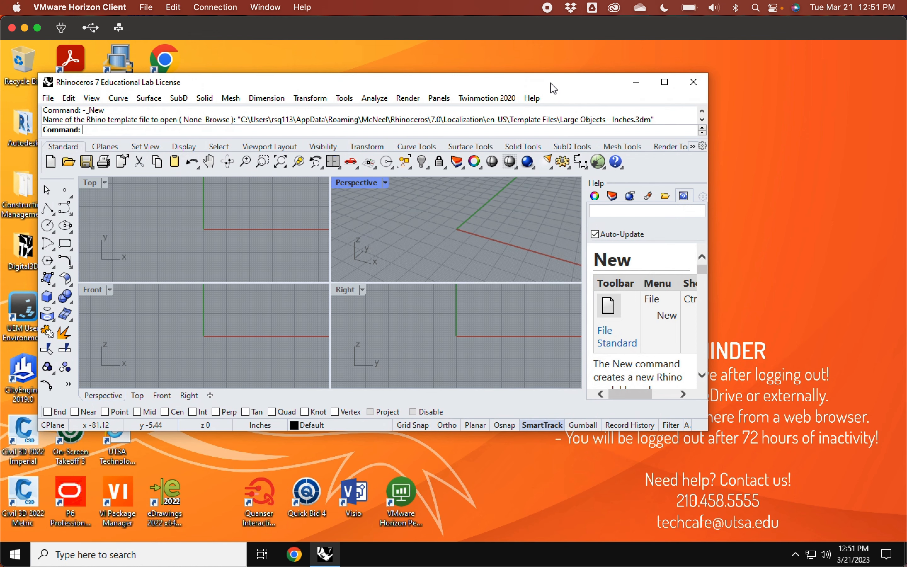
pyautogui.doubleClick(552, 84)
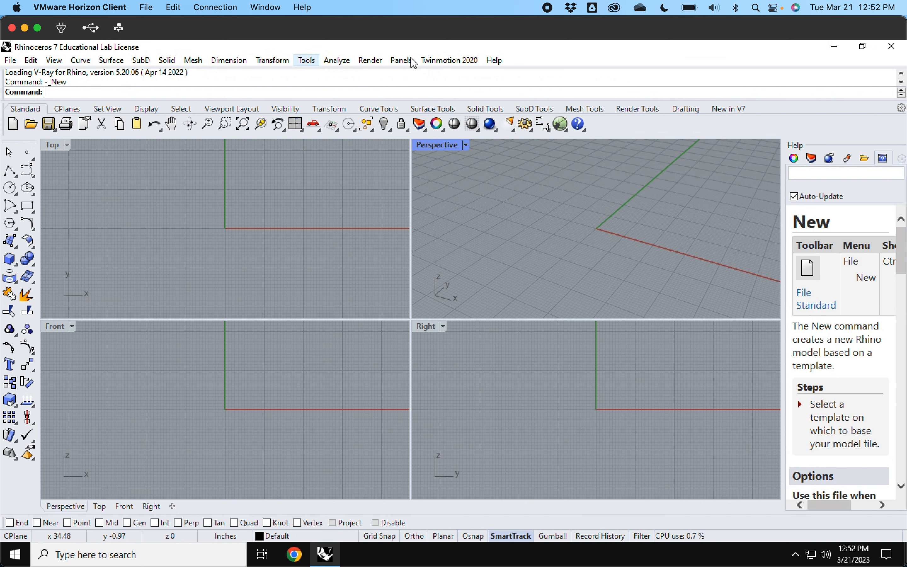
# Set the current renderer to V-Ray for Rhino and dismiss the firewall alert without allowing access
pyautogui.click(374, 66)
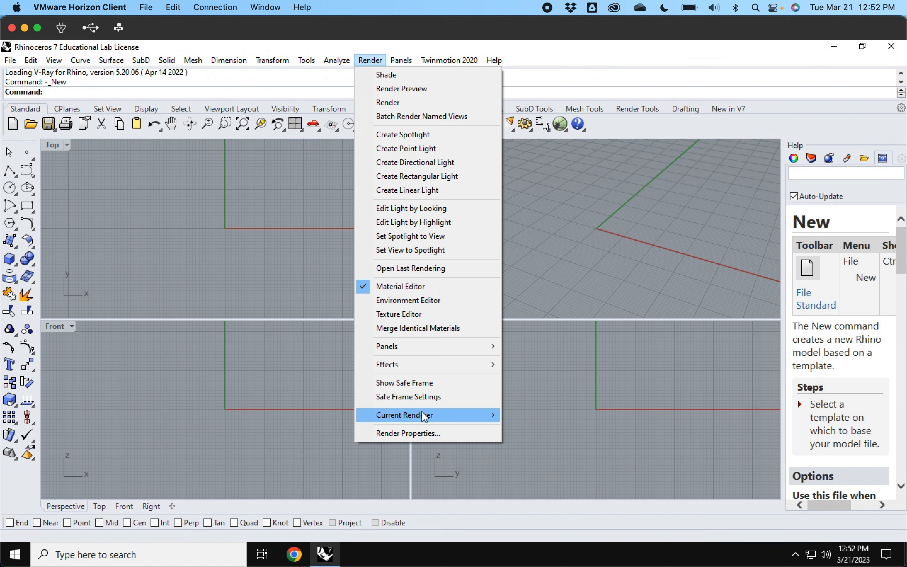
pyautogui.moveTo(424, 417)
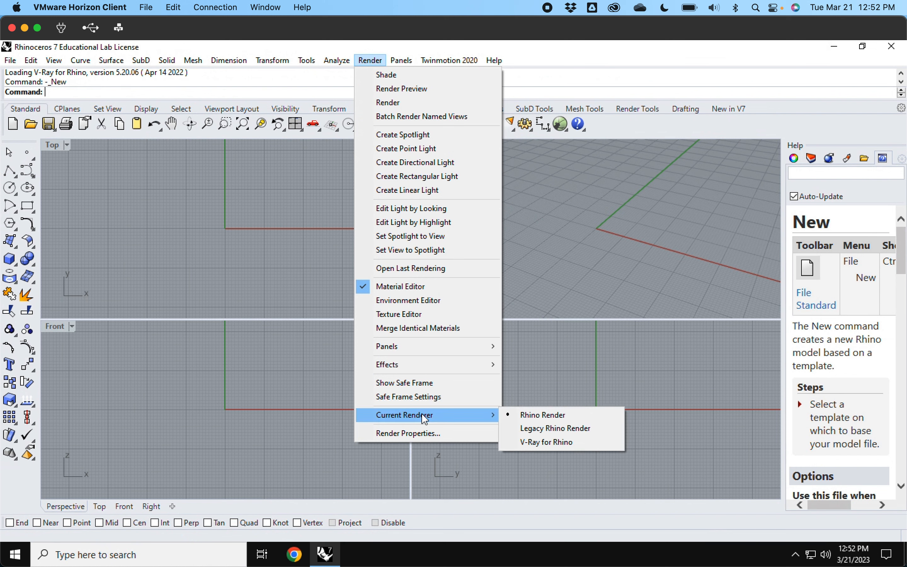
pyautogui.click(586, 443)
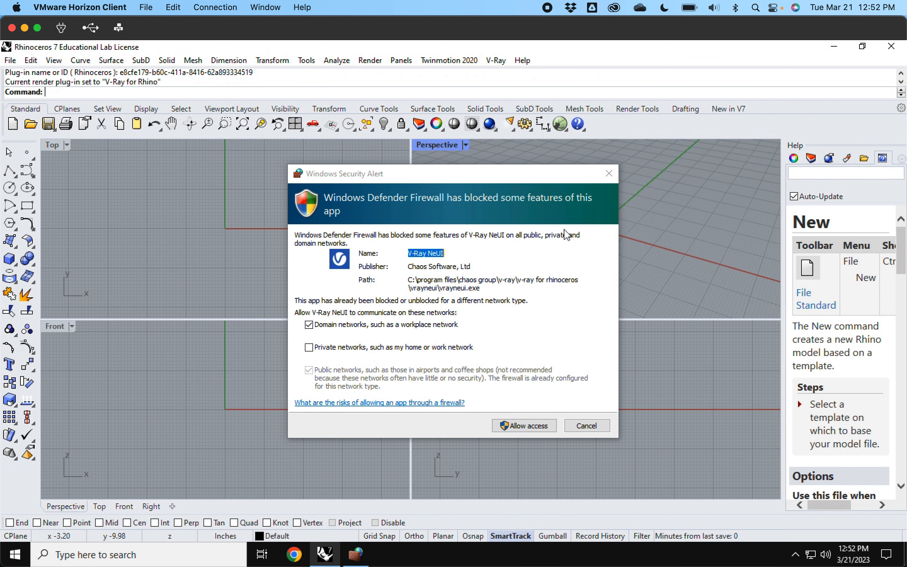
pyautogui.click(593, 428)
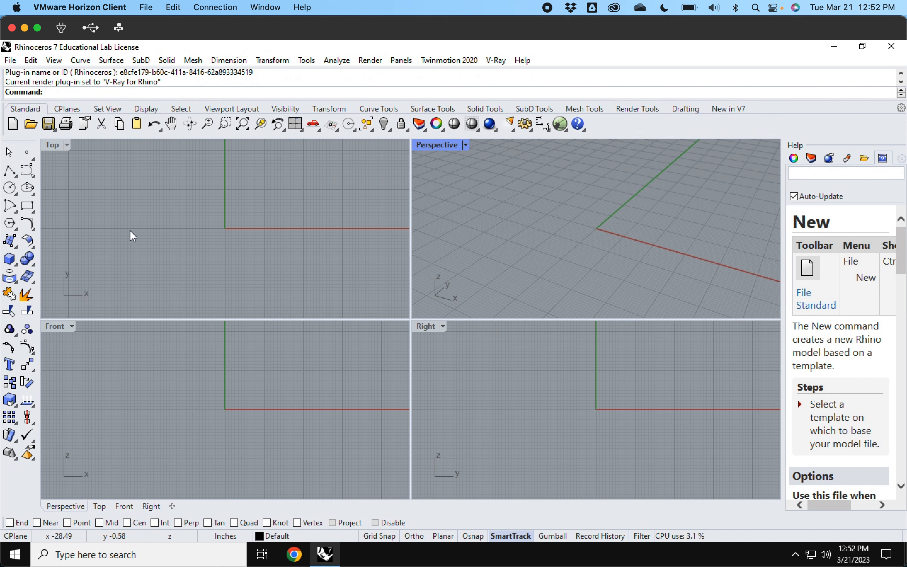
# Model a solid rectangular box around the origin in the Perspective viewport, picking two base corners and a height
pyautogui.click(9, 259)
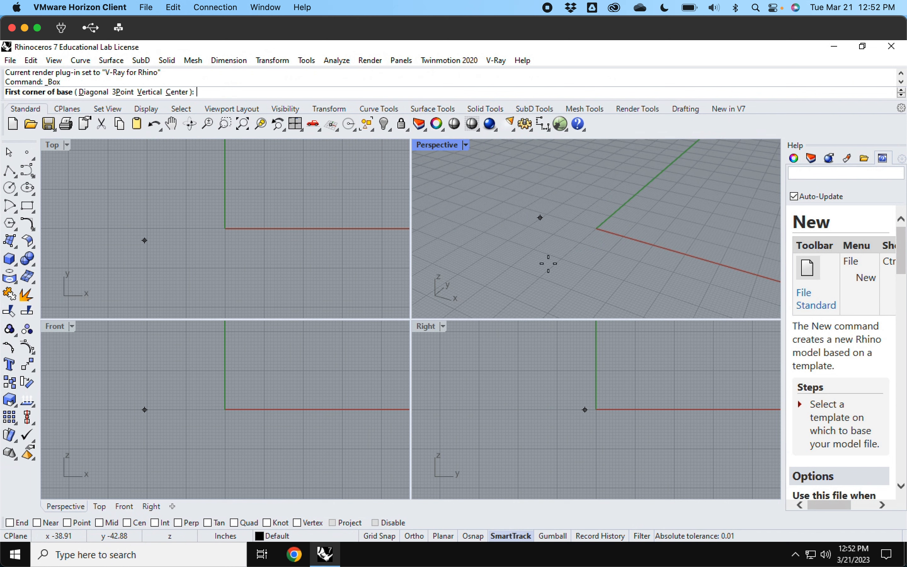
pyautogui.click(640, 285)
pyautogui.click(565, 201)
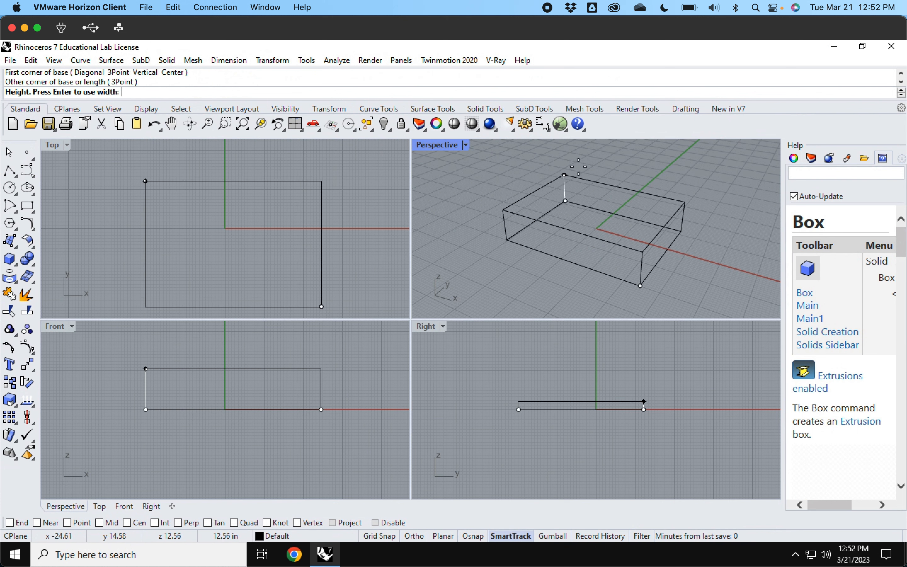
pyautogui.click(578, 162)
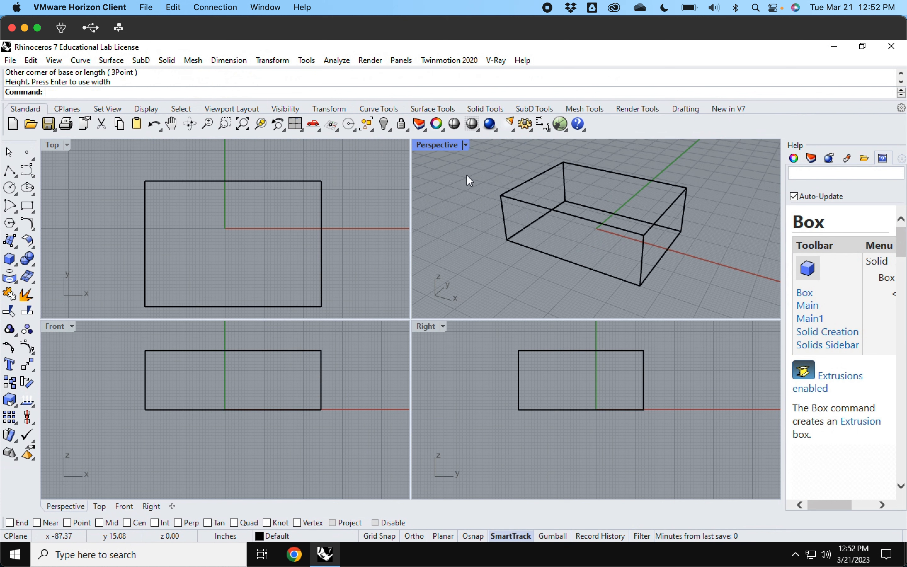
# Open the V-Ray Asset Editor, accepting the license agreement, and move its window clear of the Perspective viewport
pyautogui.click(497, 61)
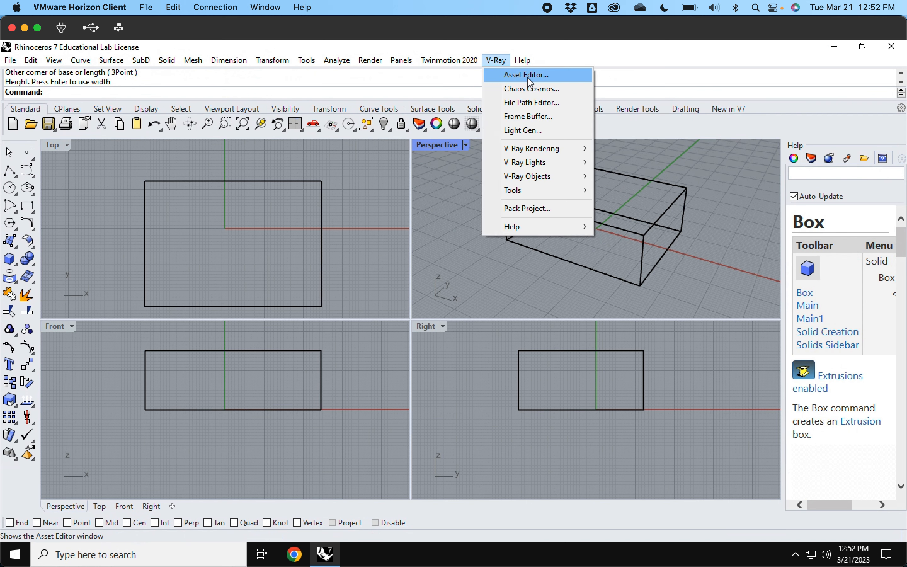
pyautogui.click(555, 75)
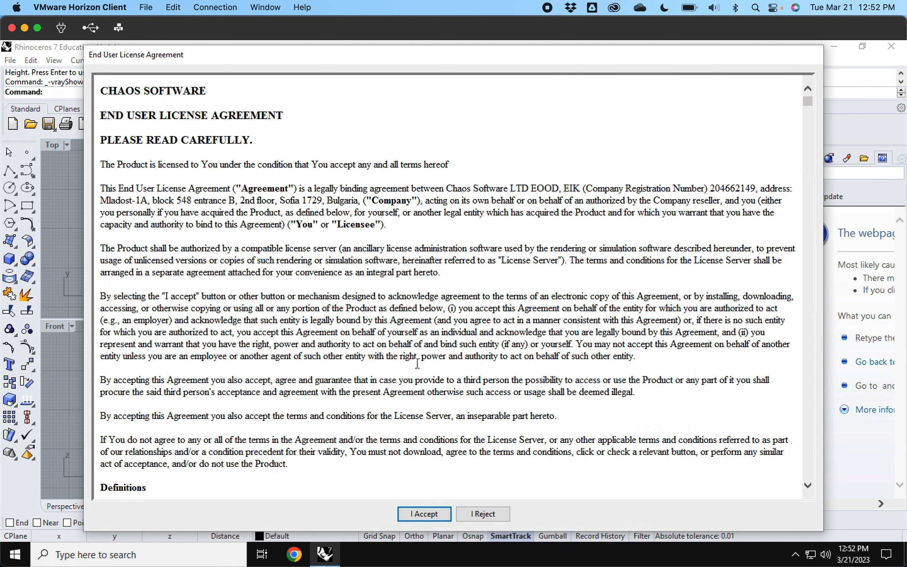
pyautogui.click(425, 513)
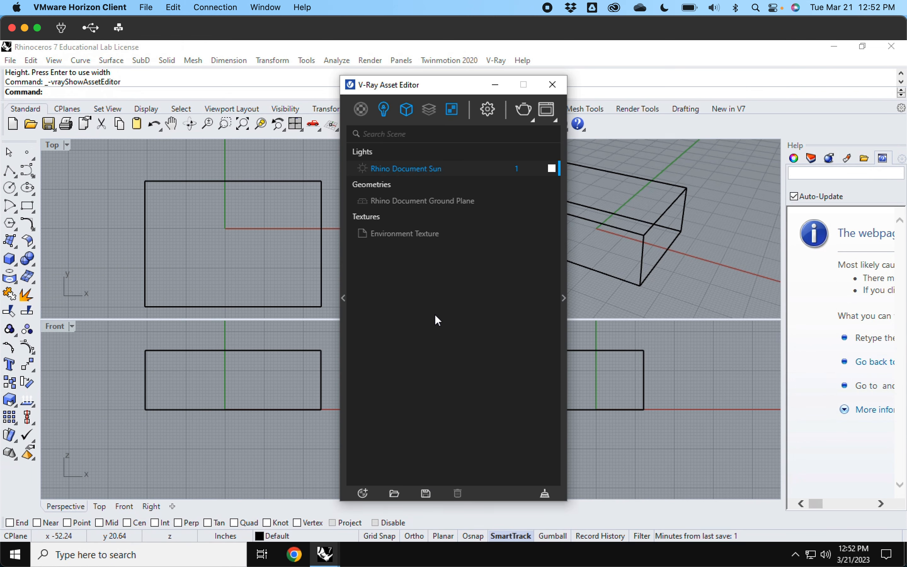
pyautogui.moveTo(449, 88); pyautogui.dragTo(259, 86)
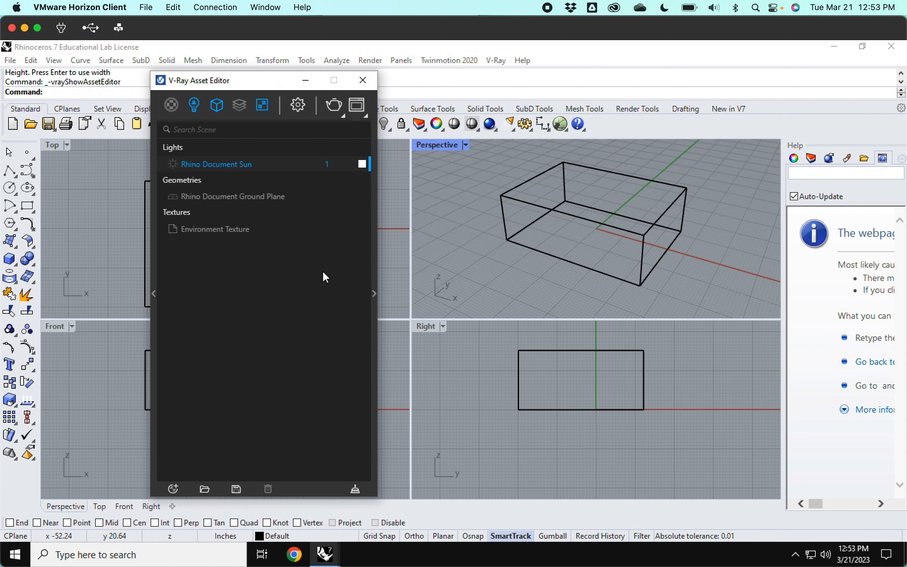
# Render the box with V-Ray and reposition the Frame Buffer window so the whole image and the Asset Editor's toolbar are visible
pyautogui.click(335, 106)
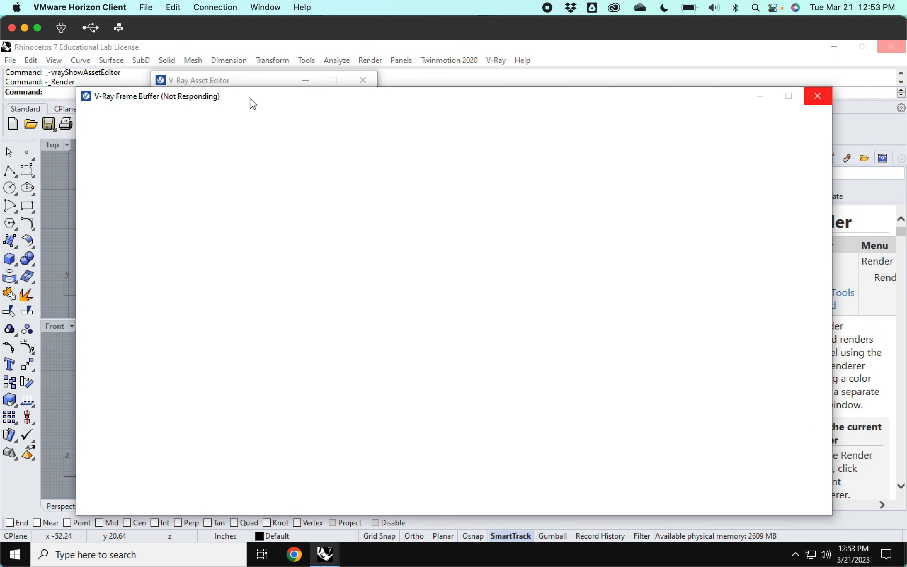
pyautogui.moveTo(254, 104); pyautogui.dragTo(282, 162)
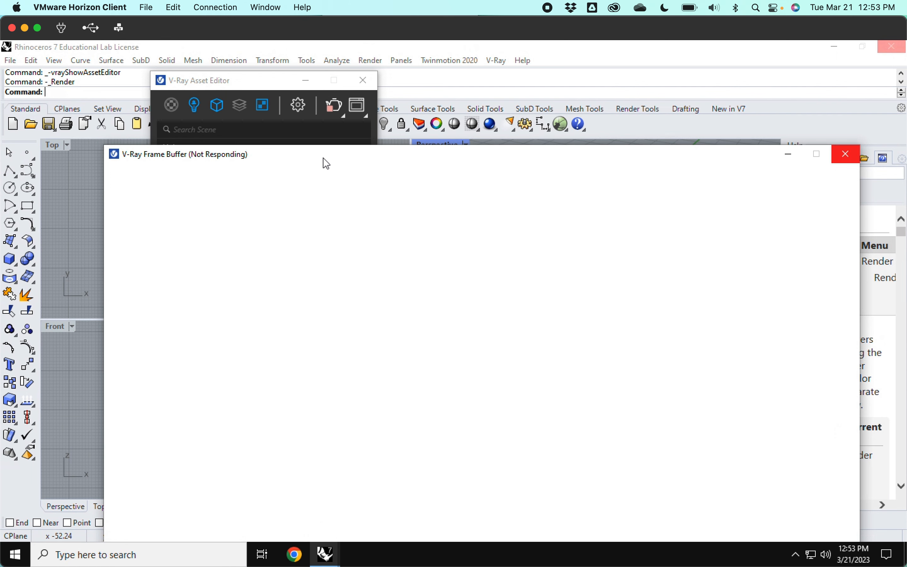
pyautogui.moveTo(326, 163); pyautogui.dragTo(319, 196)
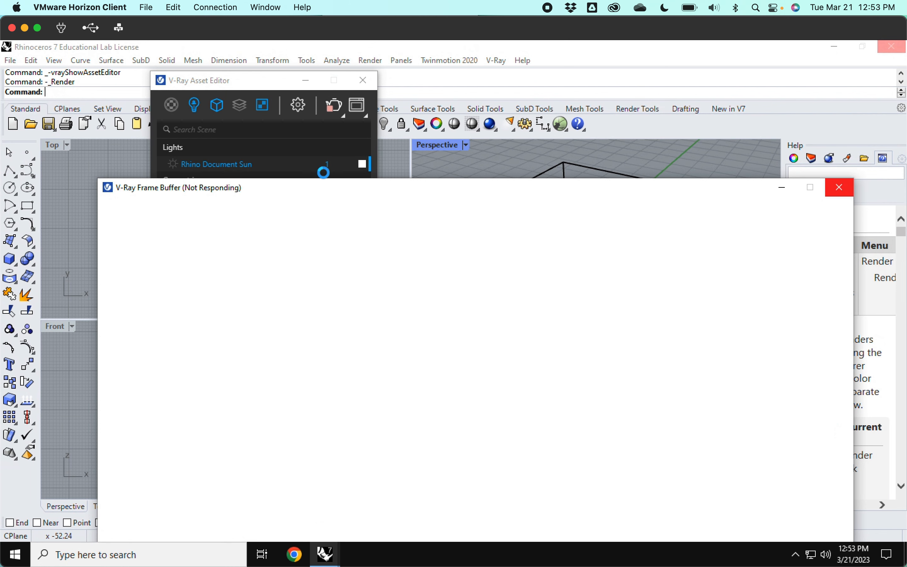
pyautogui.click(260, 82)
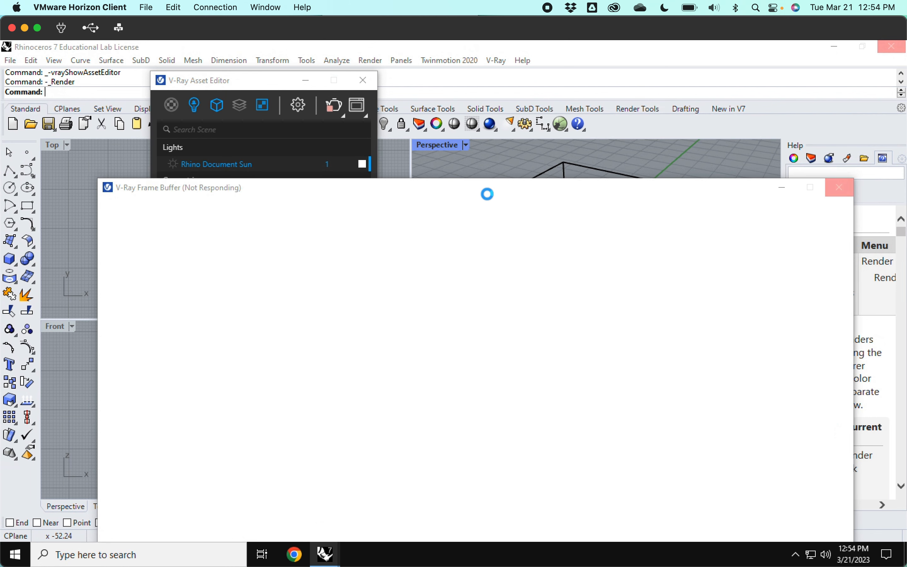
pyautogui.click(464, 193)
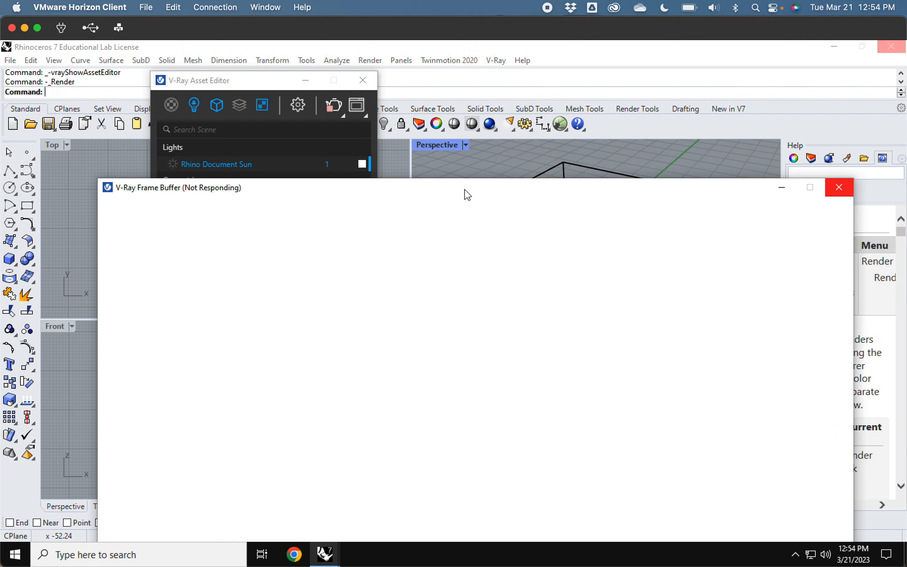
pyautogui.moveTo(467, 195); pyautogui.dragTo(477, 115)
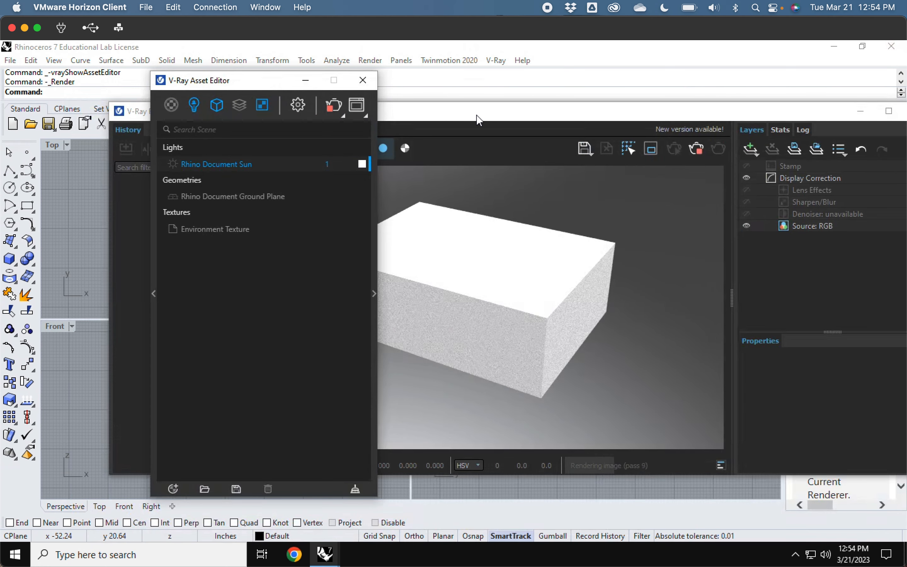
pyautogui.moveTo(478, 119); pyautogui.dragTo(422, 118)
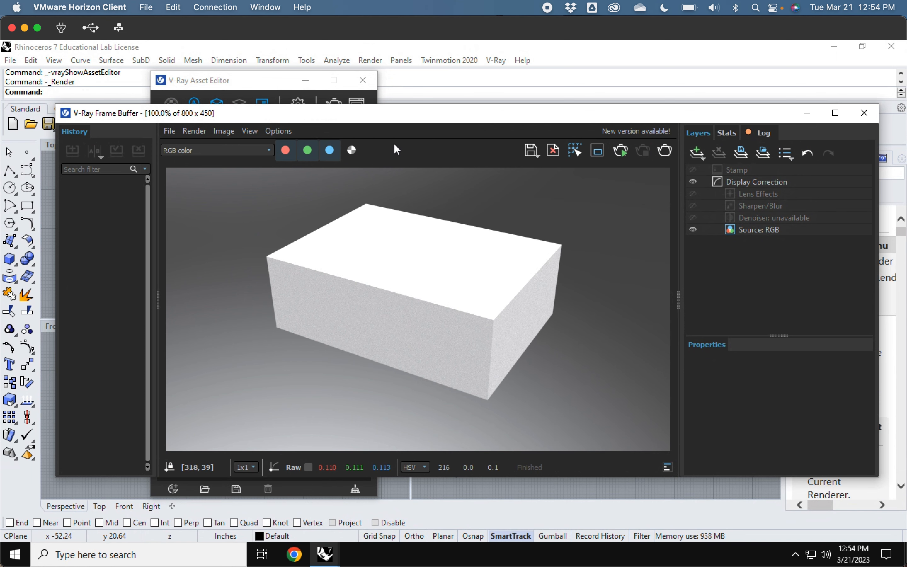
pyautogui.moveTo(401, 116); pyautogui.dragTo(409, 140)
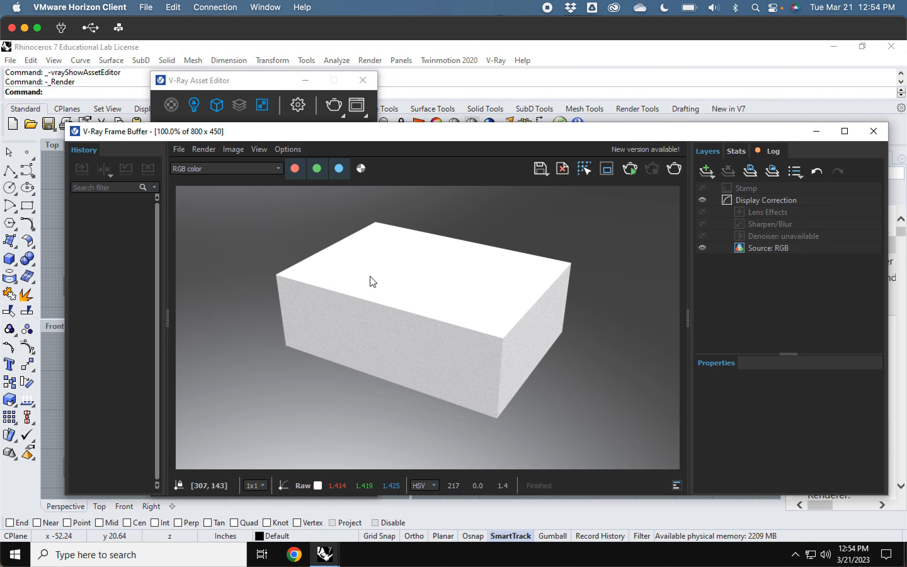